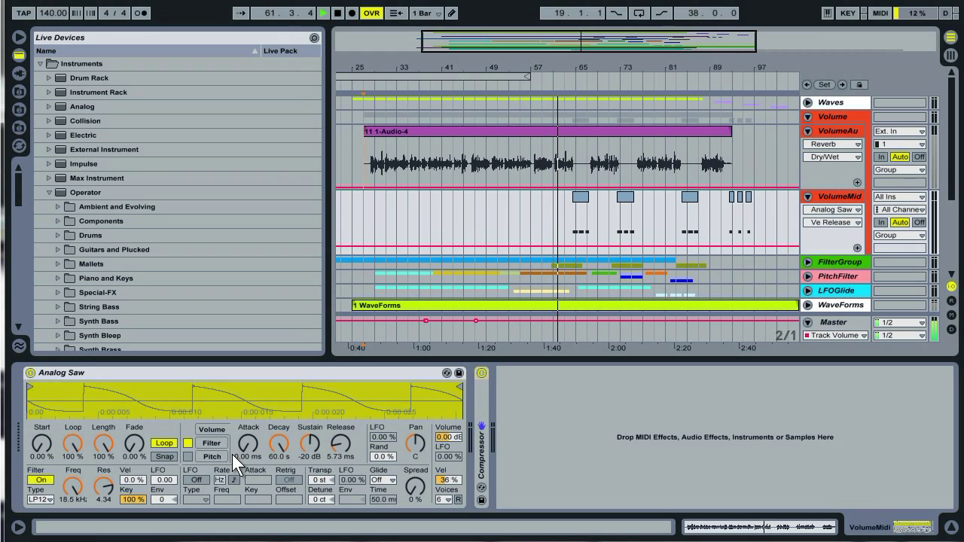
Step: Try a longer Attack on the Analog Saw volume envelope and return it to 0.00 ms
left_click(252, 447)
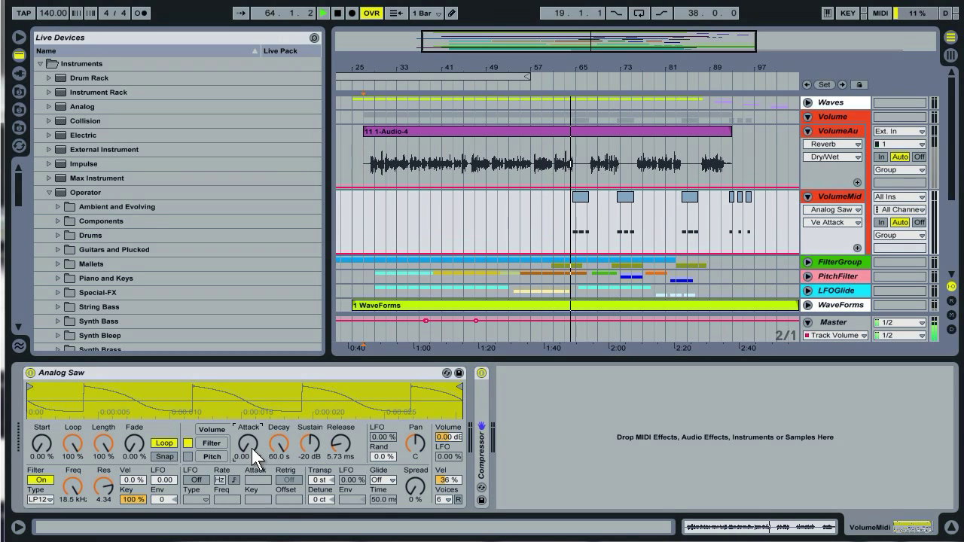
scroll(252, 447, "up", 10)
scroll(252, 447, "down", 10)
Step: Set the Analog Saw volume envelope's Sustain to -22 dB and its Decay to 224 ms
scroll(252, 448, "down", 2)
scroll(316, 449, "down", 2)
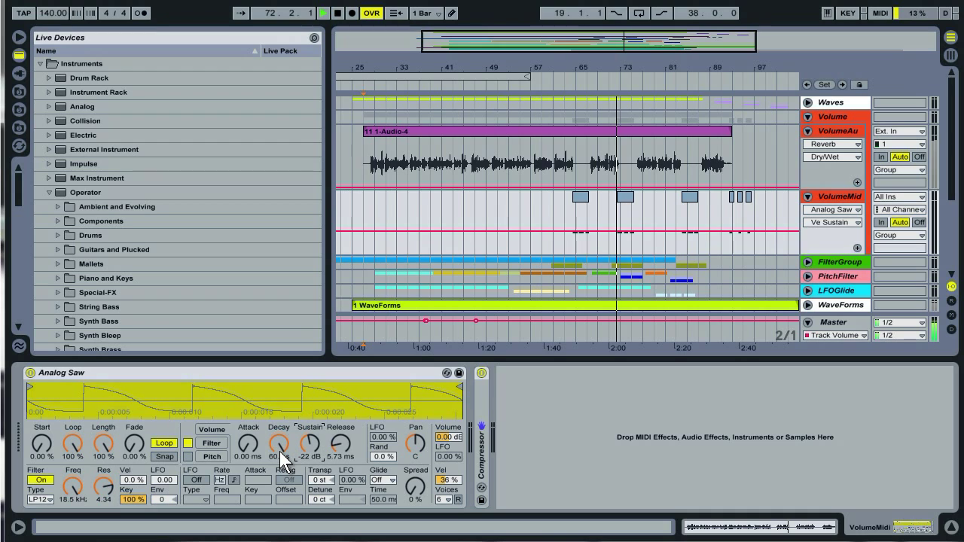
left_click(280, 451)
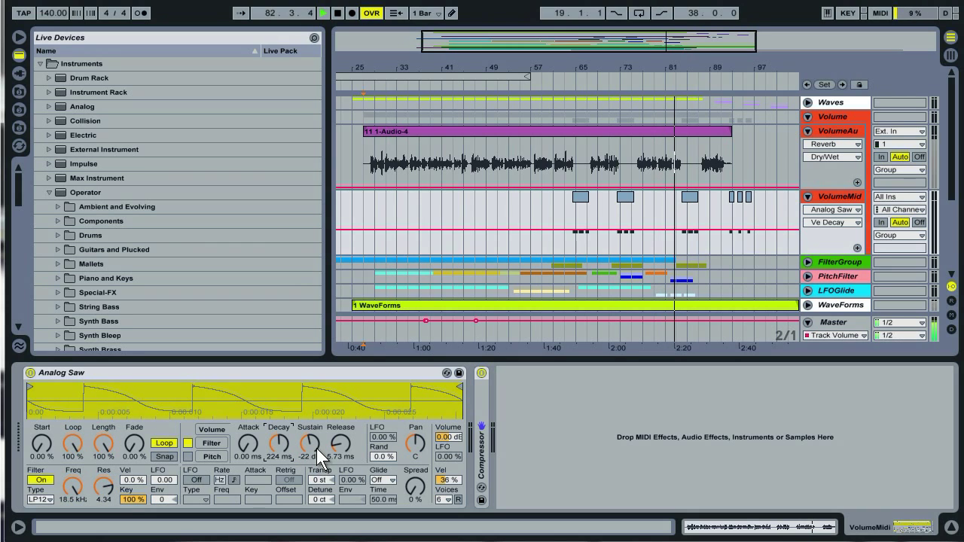
Step: Drop the volume envelope's Sustain to -inf dB and raise it gradually to -1.0 dB
left_click(315, 447)
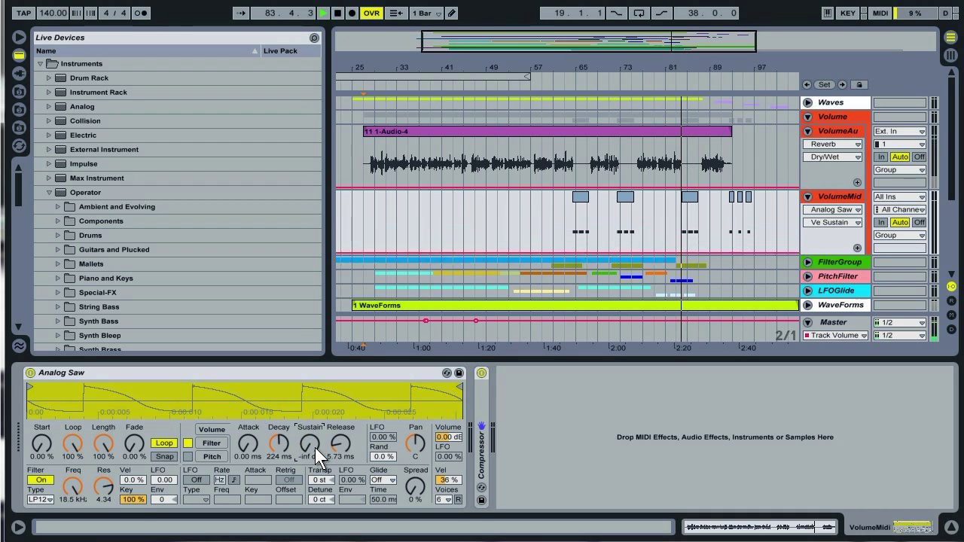
scroll(315, 447, "up", 5)
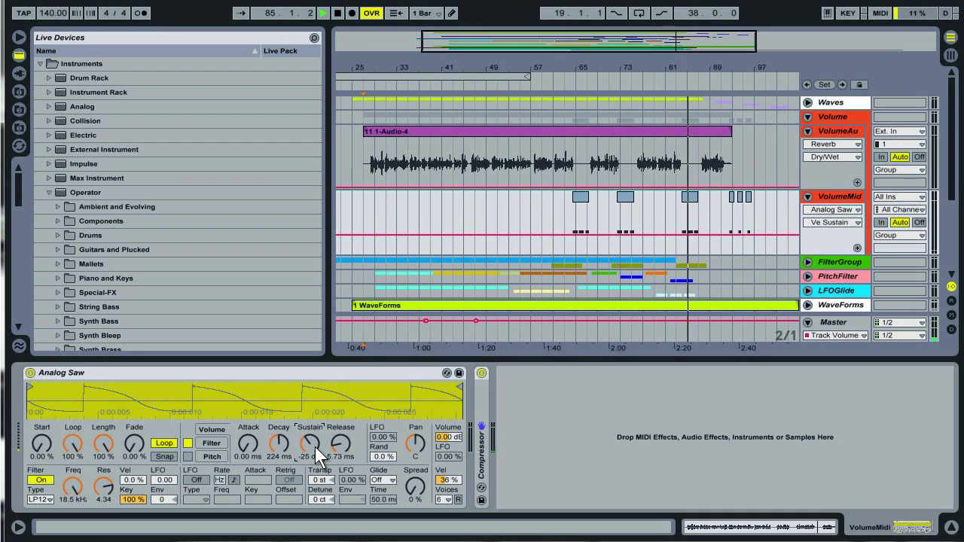
scroll(315, 447, "up", 3)
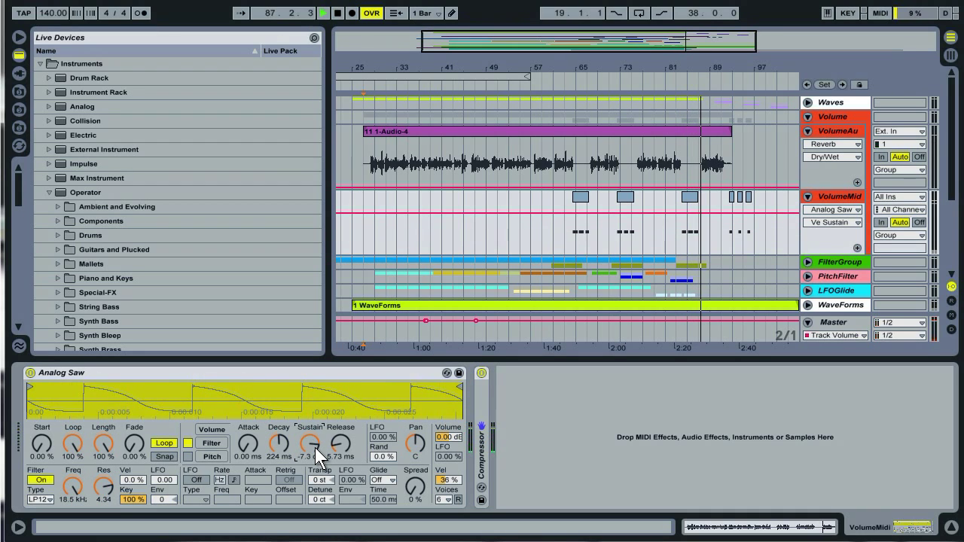
scroll(315, 447, "up", 2)
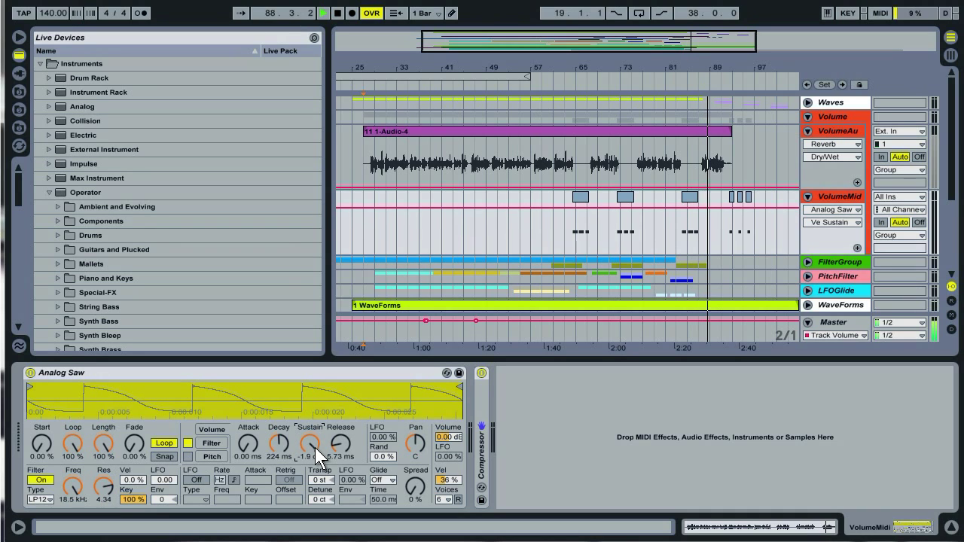
scroll(346, 447, "down", 2)
Step: Lower the volume envelope's Release to 1.00 ms and raise it past about 698 ms
scroll(346, 448, "down", 5)
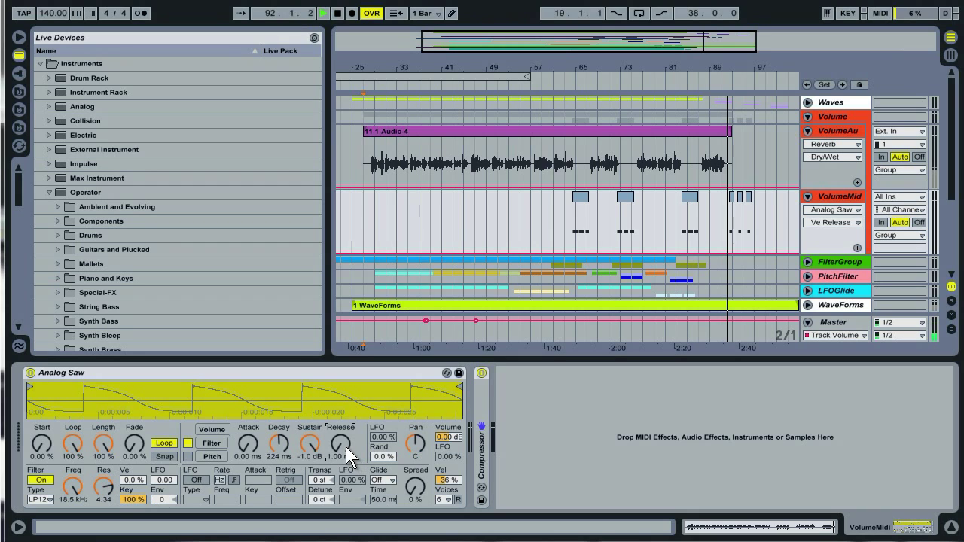
scroll(346, 447, "up", 10)
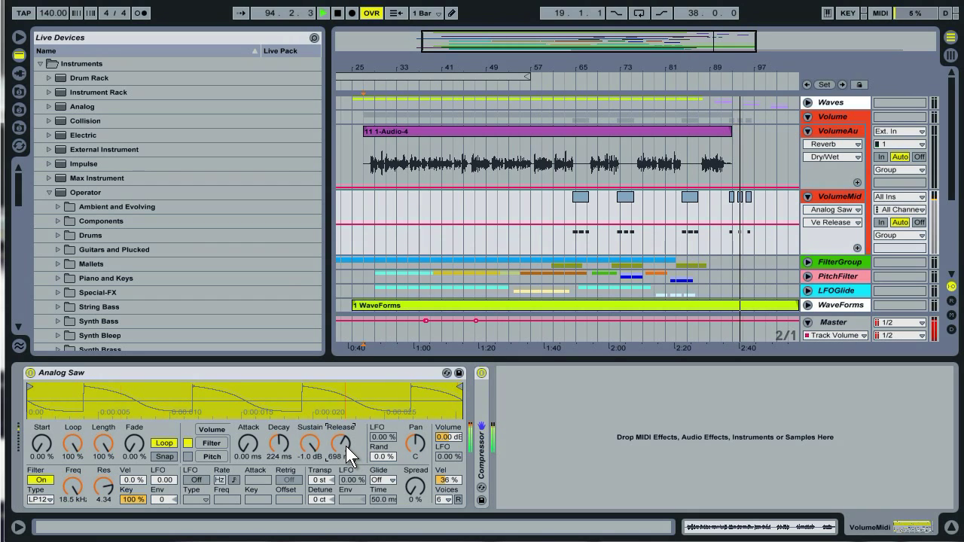
scroll(346, 446, "up", 4)
scroll(346, 447, "up", 2)
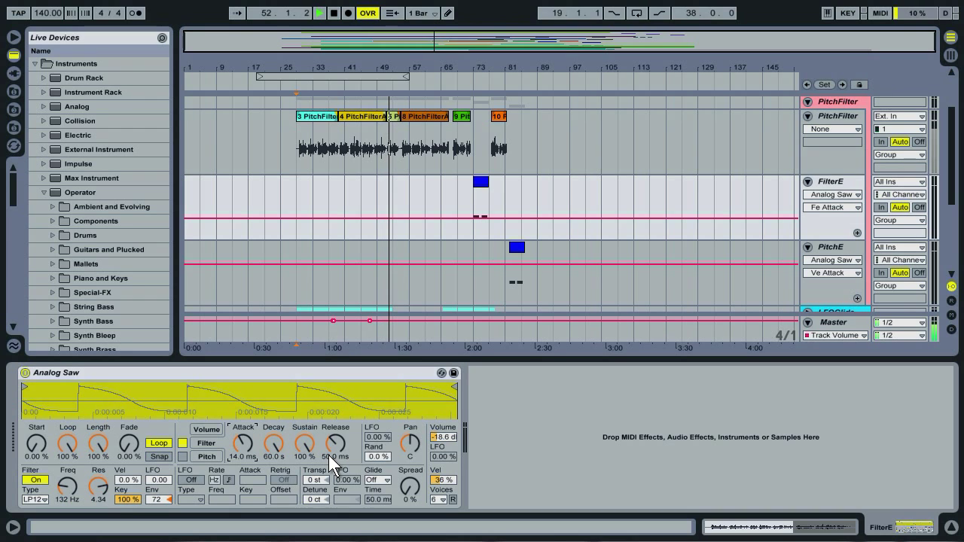
Step: On the PitchE track, try a filter envelope amount of 72 and reset it to 0
left_click(840, 243)
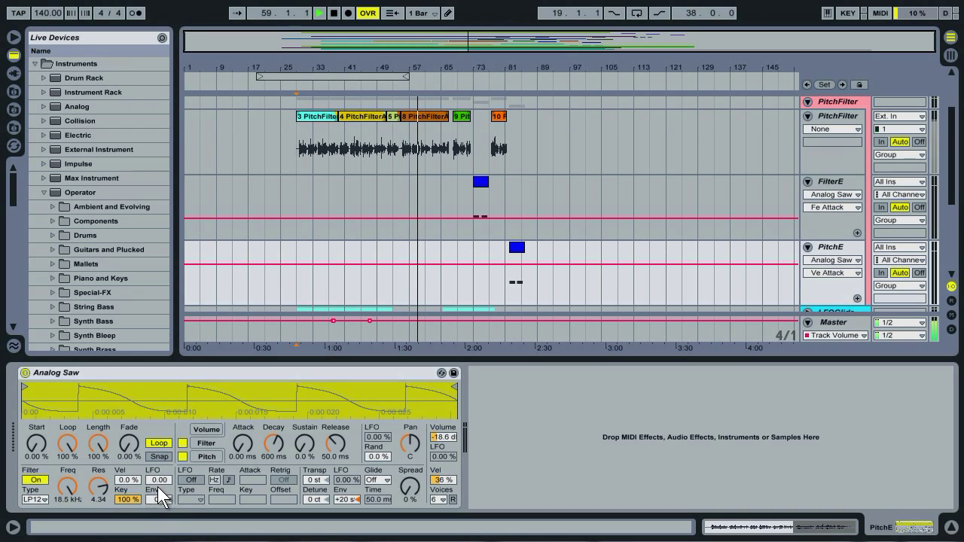
left_click_drag(156, 501, 161, 501)
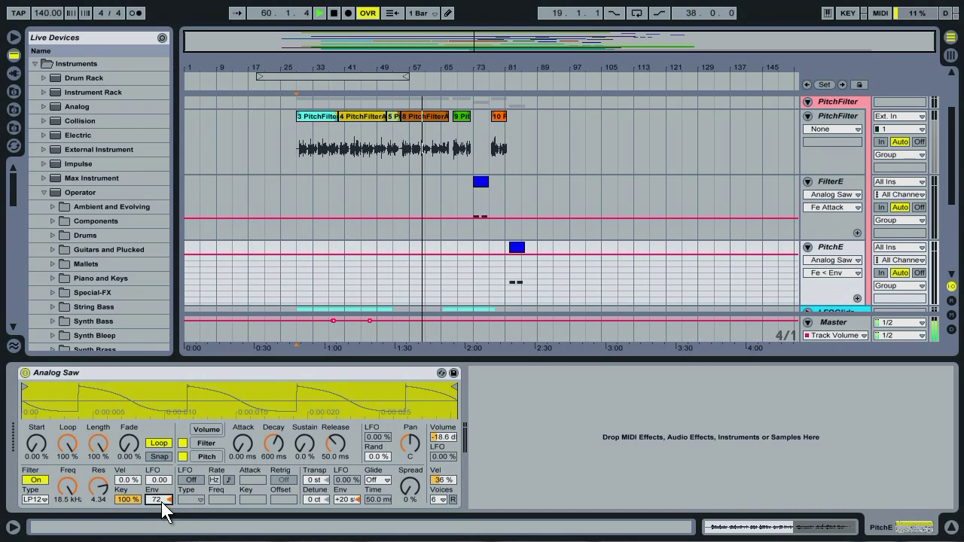
left_click_drag(161, 502, 161, 502)
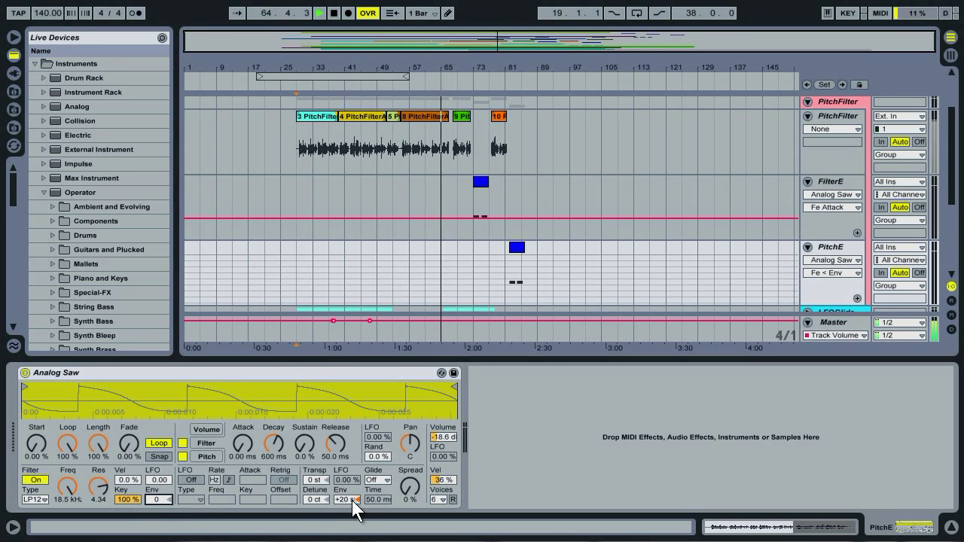
Step: Try a pitch envelope amount of +4 st on the PitchE track and restore it to +20 st
type("6")
key("Return")
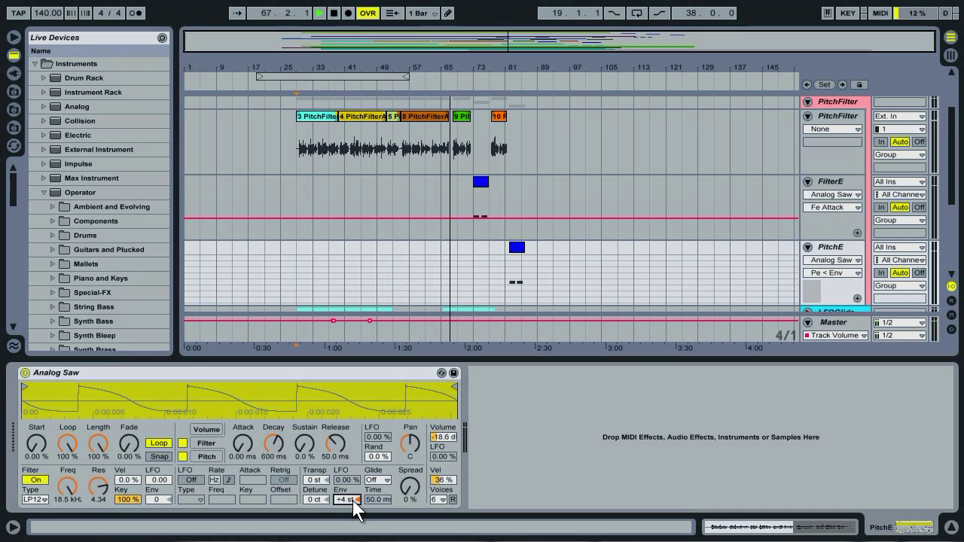
type("19")
key("Return")
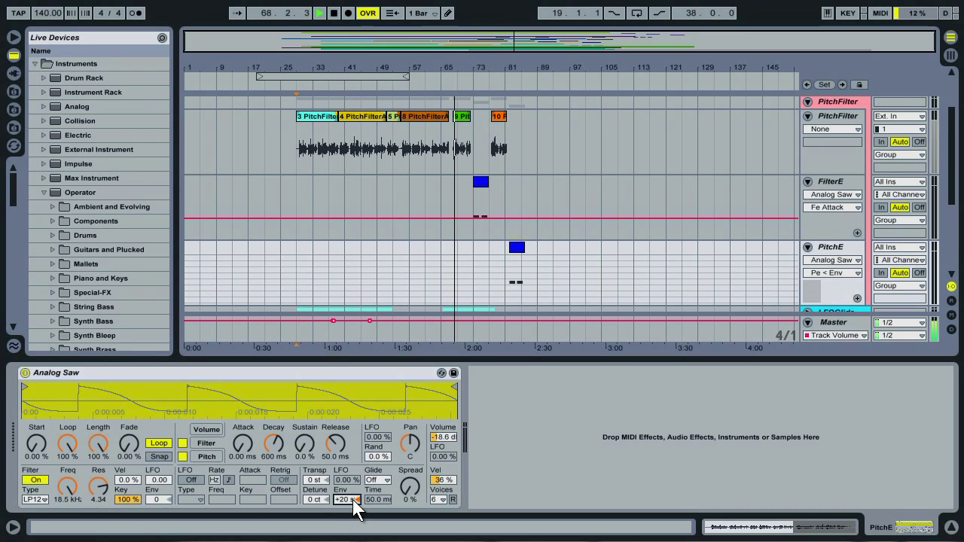
Step: On the FilterE track, vary the filter envelope's Attack and set it to about 3.50 s
left_click(844, 186)
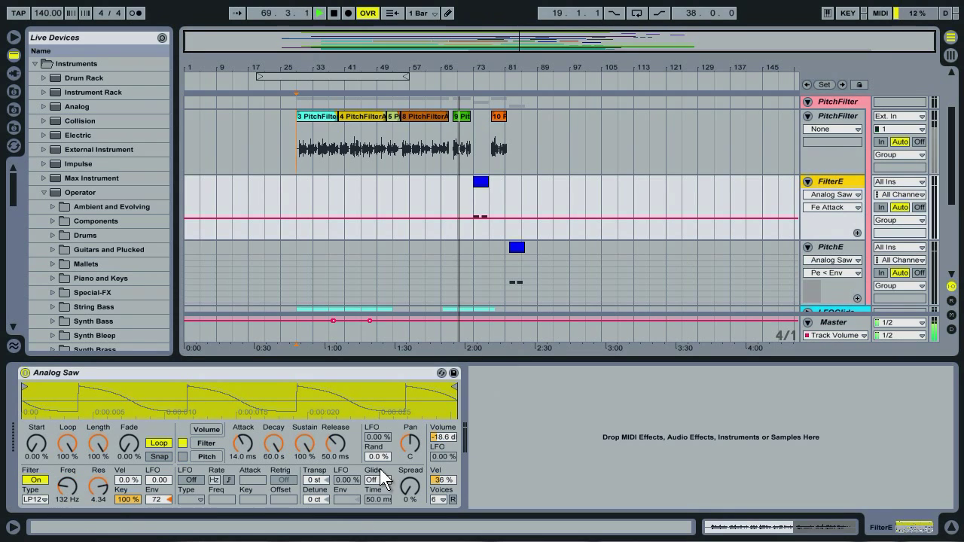
left_click(249, 446)
scroll(249, 446, "down", 5)
scroll(249, 446, "up", 5)
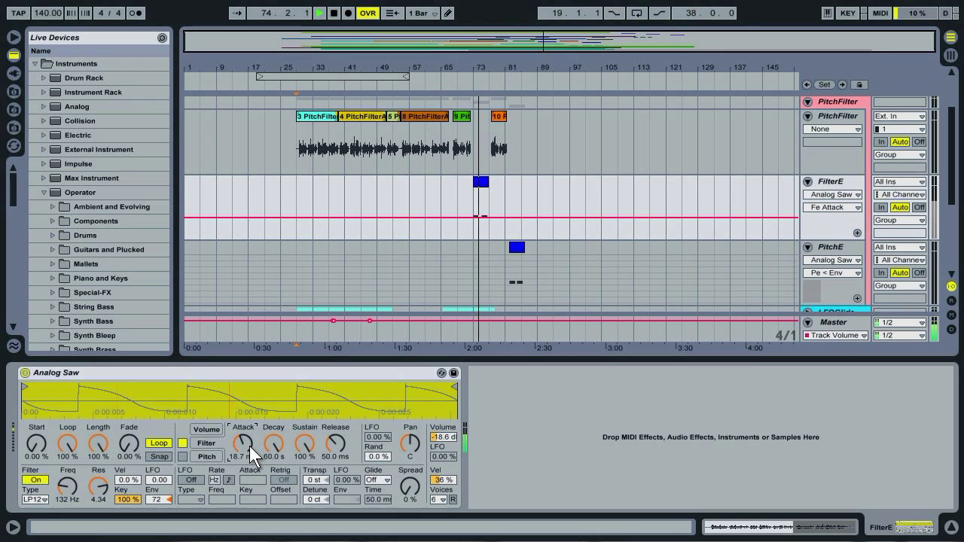
scroll(249, 446, "down", 6)
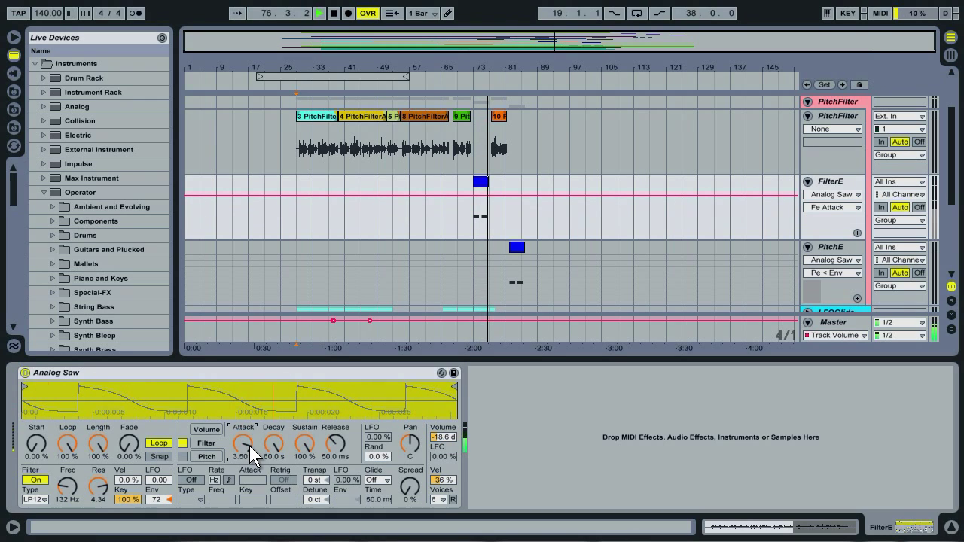
Step: Select the PitchE track and adjust its envelope's Attack
left_click(841, 247)
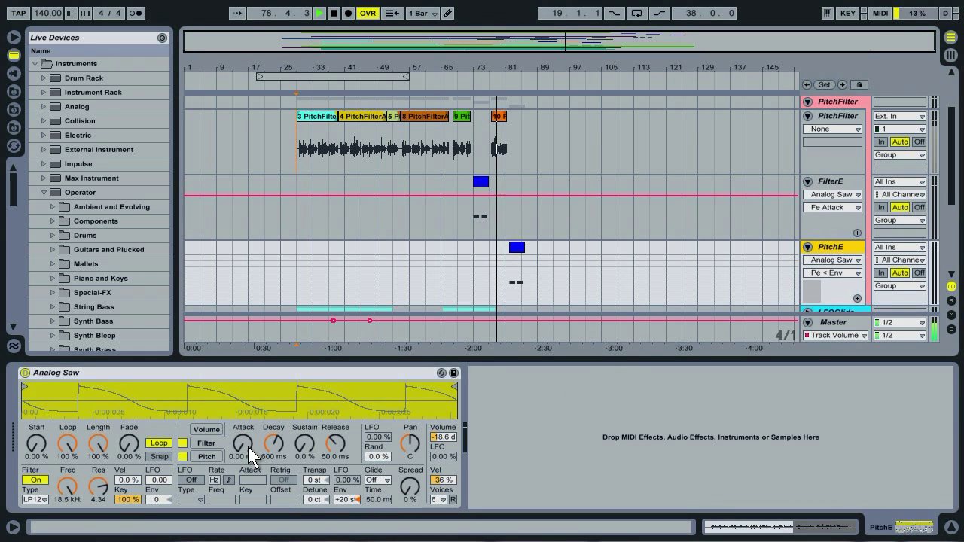
left_click_drag(245, 446, 245, 445)
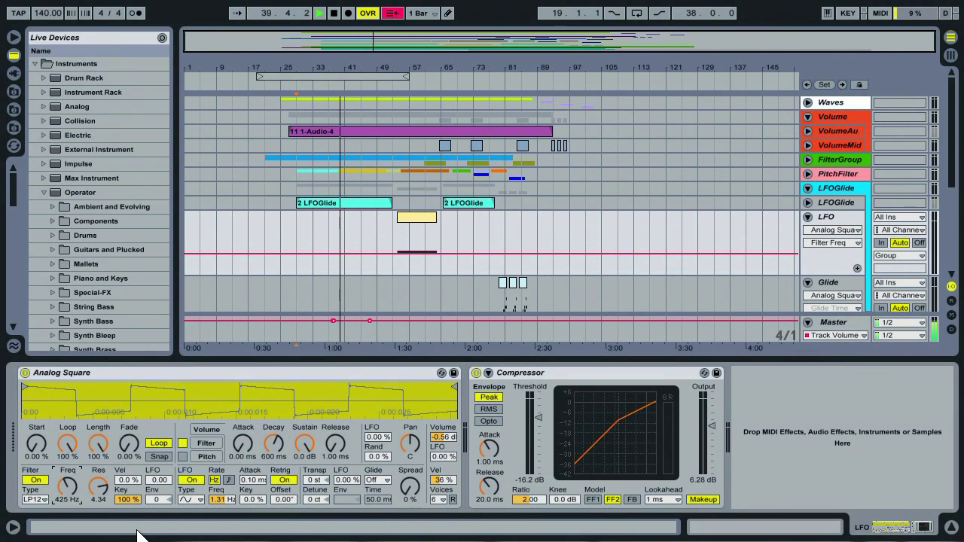
Step: Raise the filter's LFO modulation amount on the LFO track's Analog Square to 18.9
left_click(162, 482)
key("Up")
key("Up")
key("Up")
key("Up")
key("Up")
key("Up")
key("Up")
key("Up")
key("Up")
key("Up")
key("Up")
key("Up")
key("Up")
key("Up")
key("Up")
key("Up")
key("Up")
key("Up")
key("Up")
key("Up")
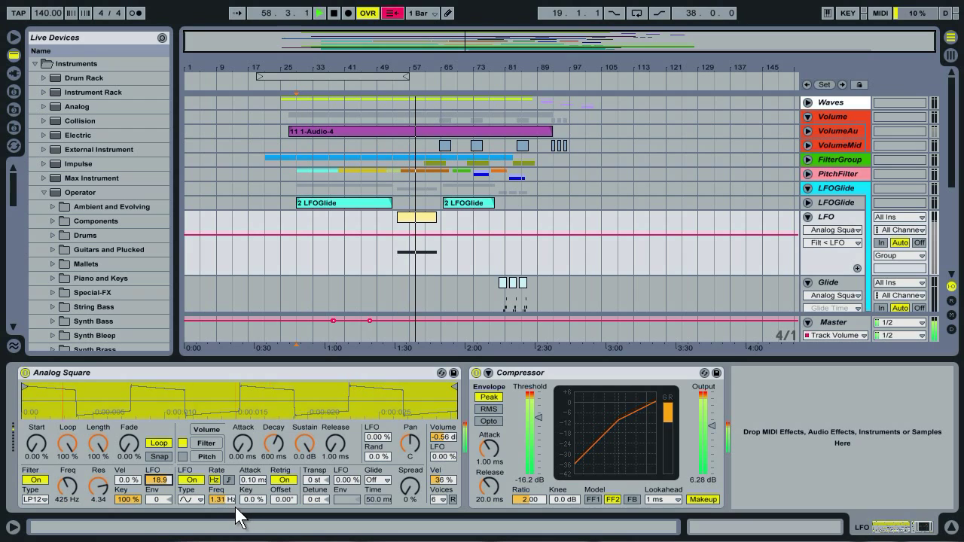
Step: Sweep the LFO frequency of the Analog Square up to 12.5 Hz
left_click(227, 500)
key("Up")
key("Up")
key("Up")
key("Up")
key("Up")
key("Up")
key("Up")
key("Up")
key("Up")
key("Up")
key("Up")
key("Up")
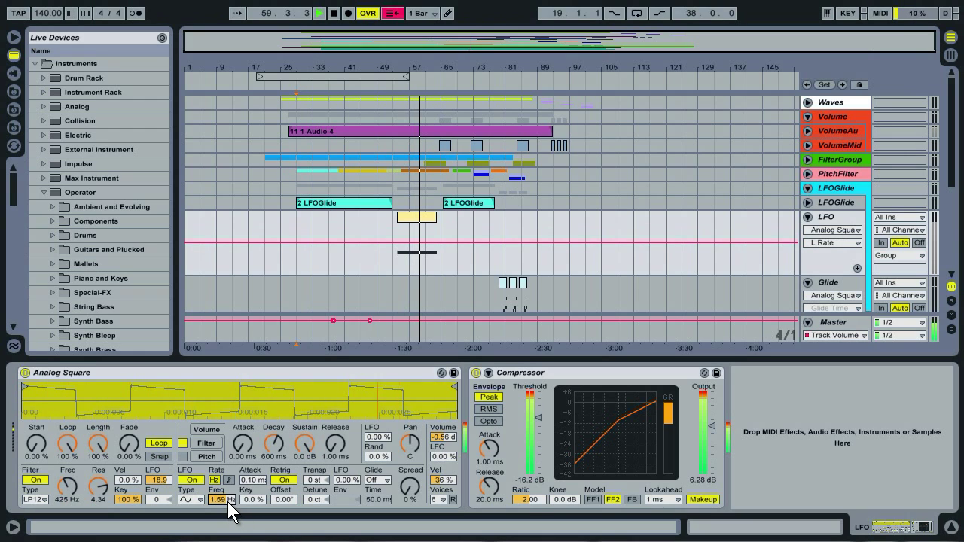
key("Up")
key("Up")
key("Up")
key("Up")
key("Up")
key("Up")
key("Up")
key("Up")
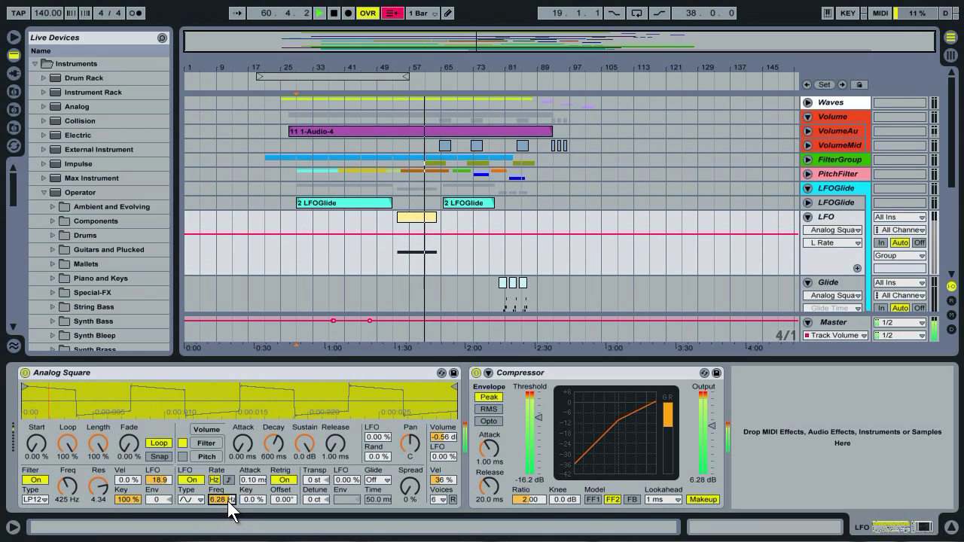
key("Down")
key("Down")
key("Down")
key("Down")
key("Down")
key("Down")
key("Down")
key("Down")
key("Down")
key("Down")
key("Down")
key("Down")
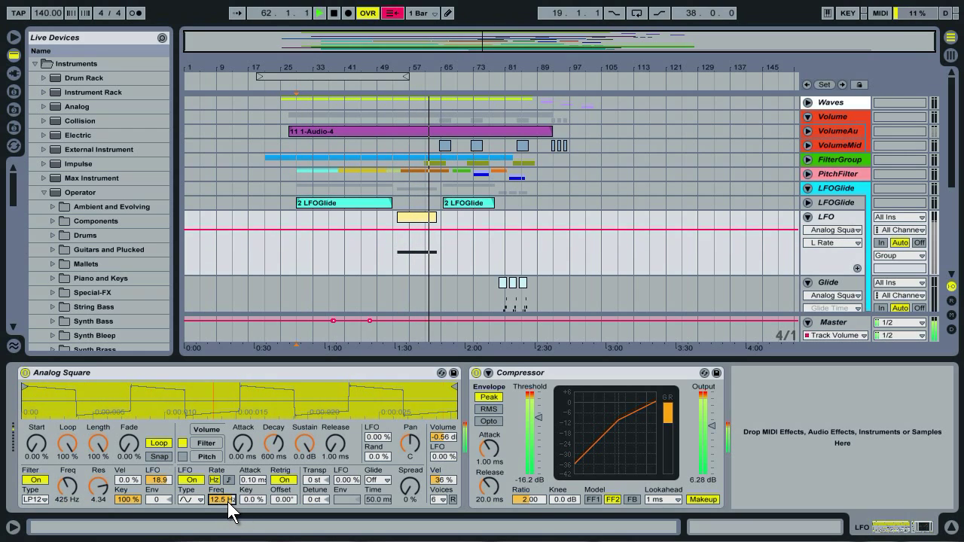
Step: Bring the Analog Square's LFO frequency down to 1.49 Hz
key("Down")
key("Down")
key("Down")
key("Down")
key("Down")
key("Down")
key("Down")
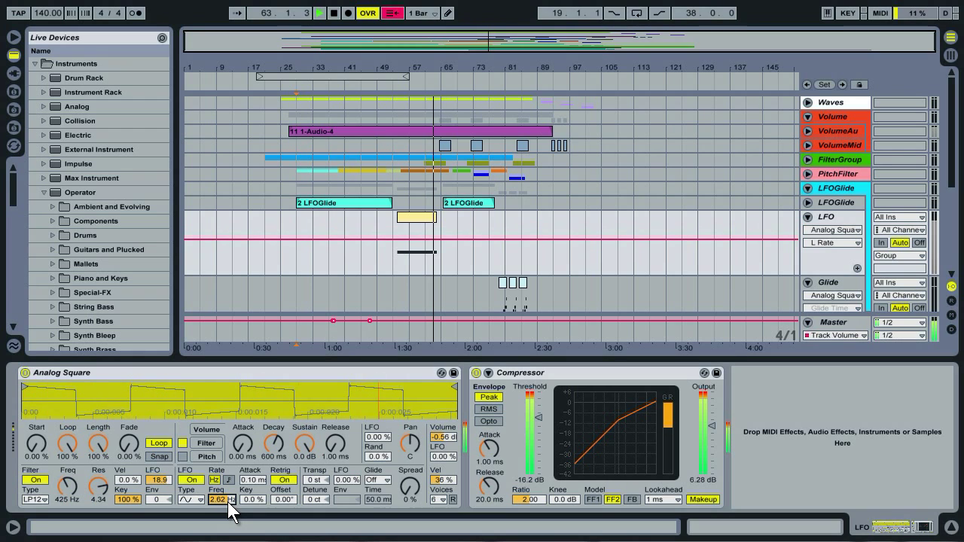
key("Down")
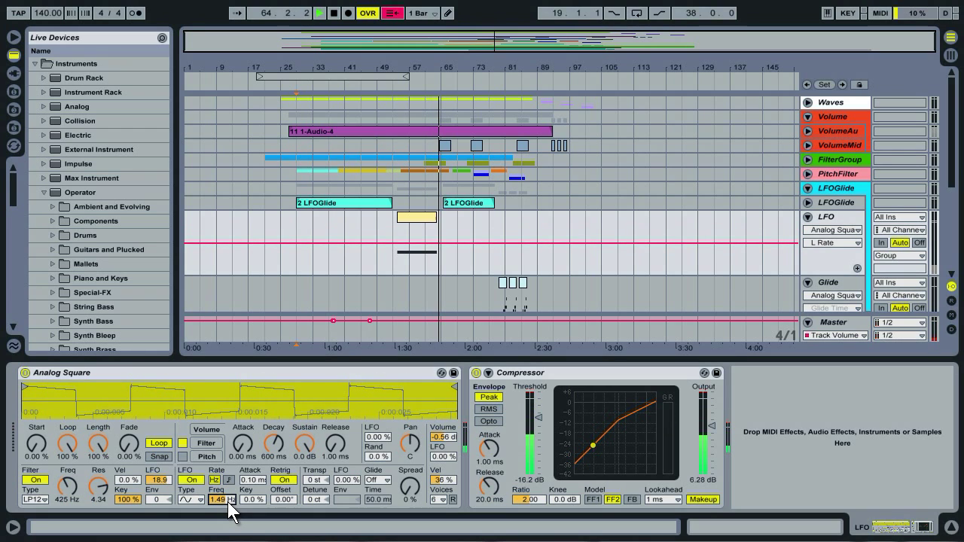
Step: On the Glide track, turn the Analog Square's glide mode Off and set it back to Glide
left_click(834, 283)
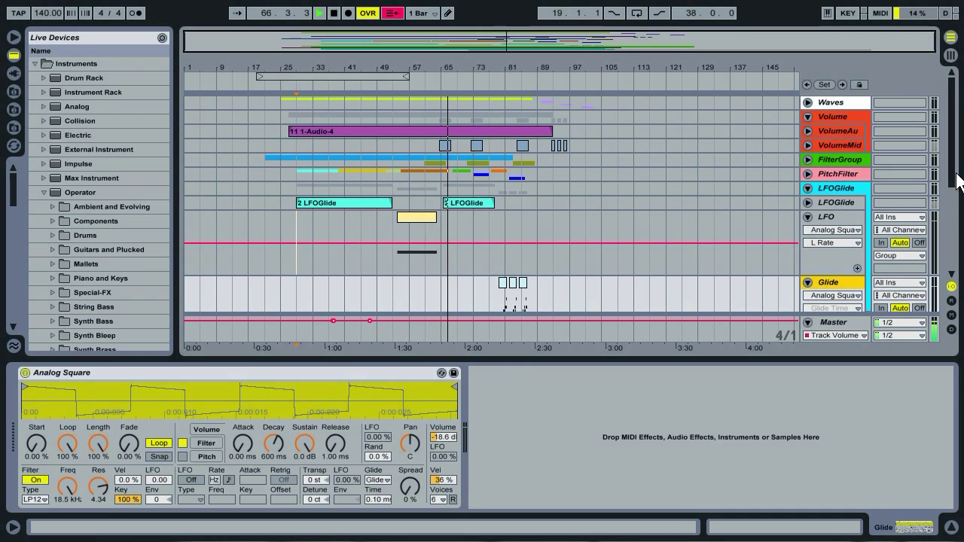
left_click_drag(958, 181, 957, 219)
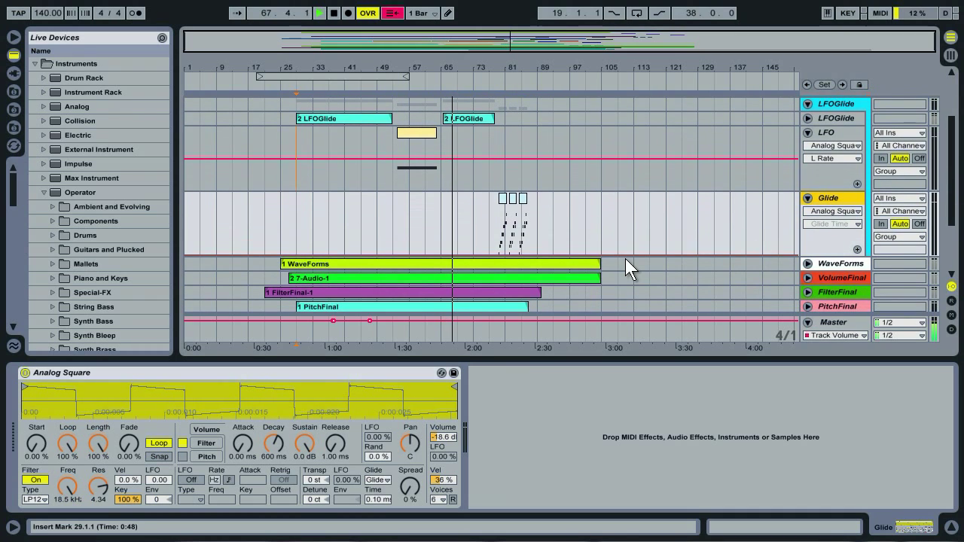
left_click(389, 479)
left_click(390, 490)
left_click(388, 481)
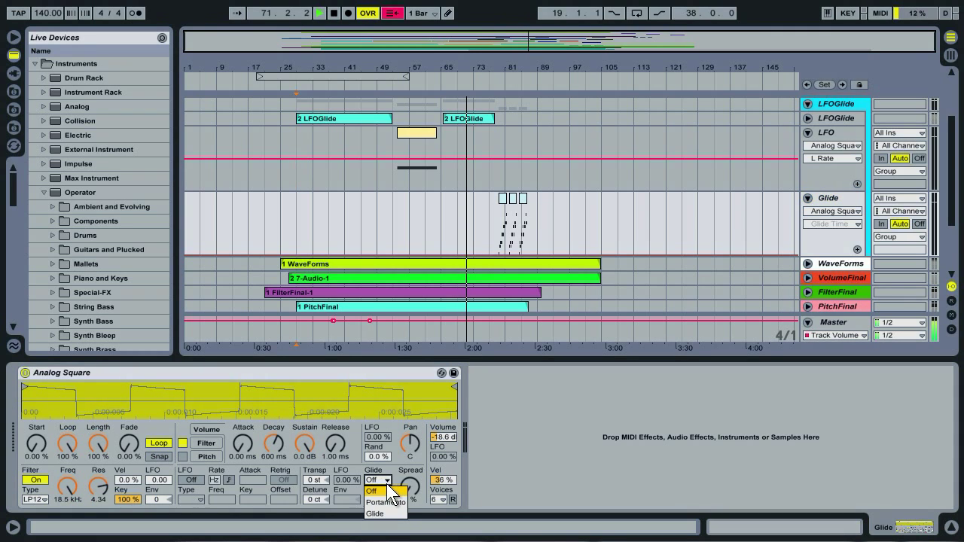
left_click(391, 504)
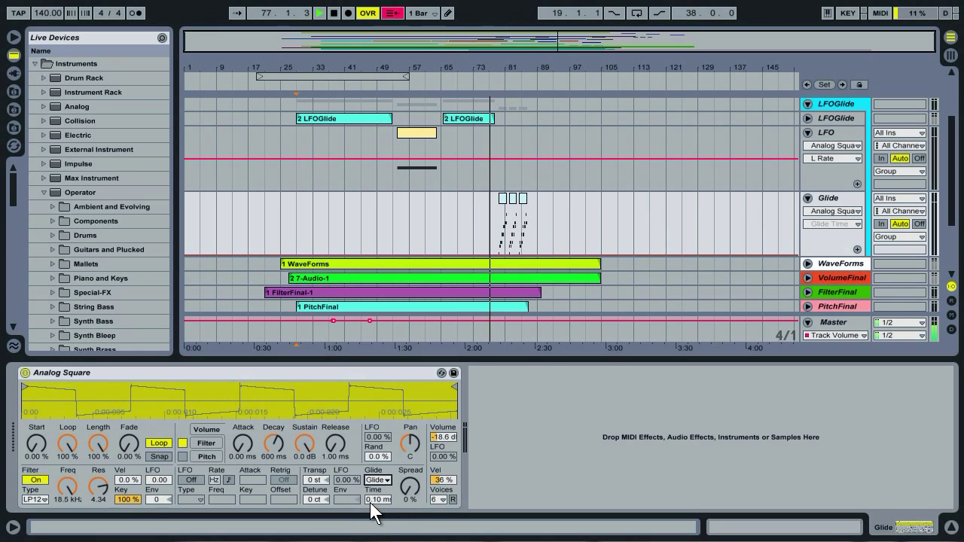
Step: Set the Analog Square's glide Time to 4.78
left_click(389, 501)
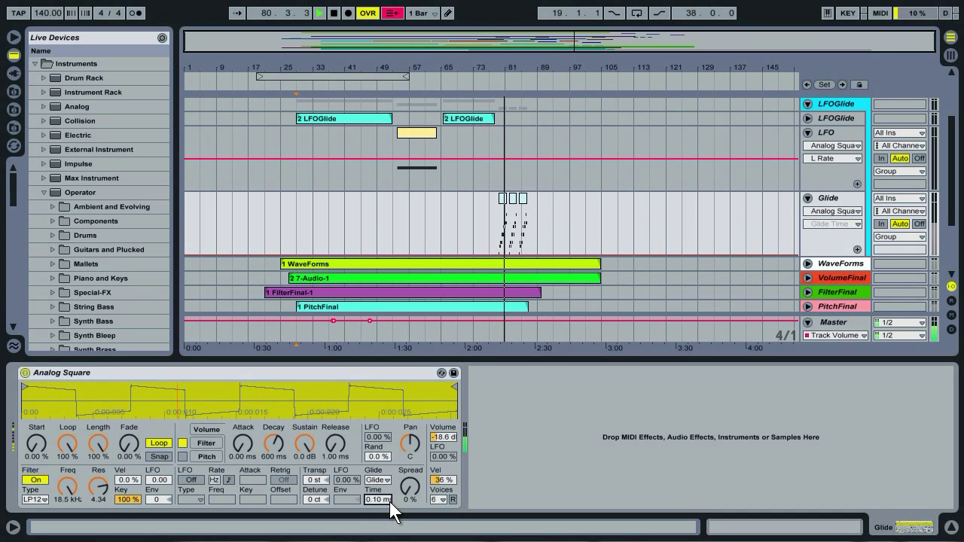
type("4.78")
key("Return")
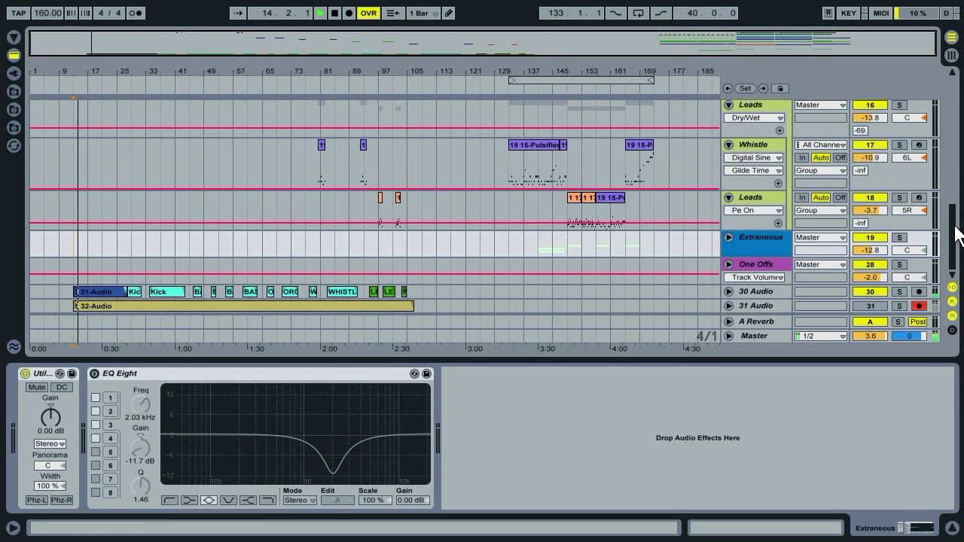
Step: Lower the 30 Audio track's volume to -16.9 and leave the track folded
left_click_drag(958, 240, 958, 98)
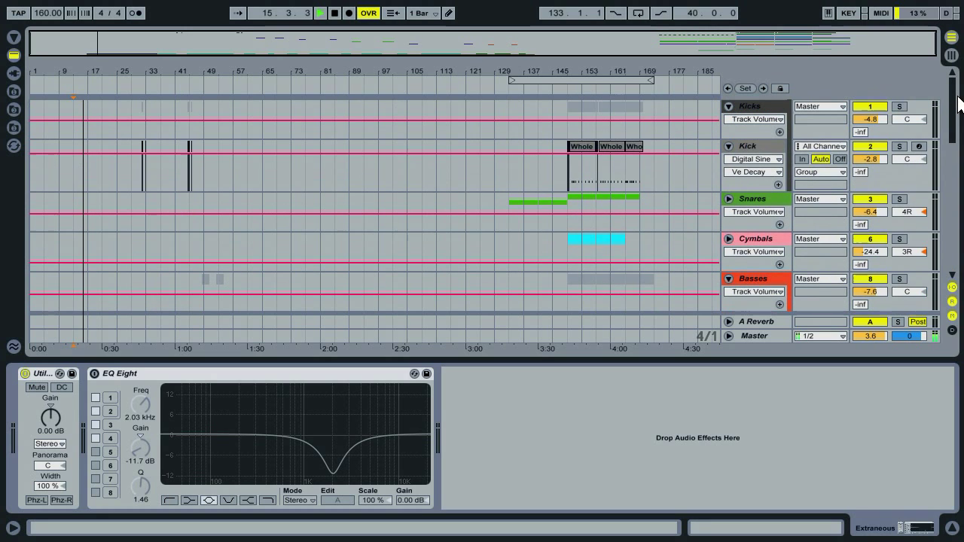
left_click_drag(954, 146, 954, 317)
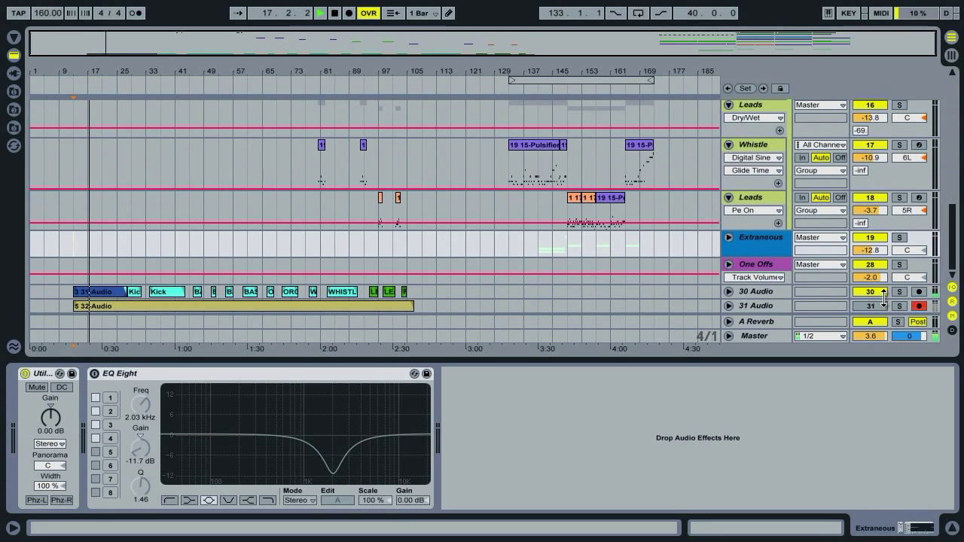
left_click(729, 292)
scroll(874, 268, "down", 3)
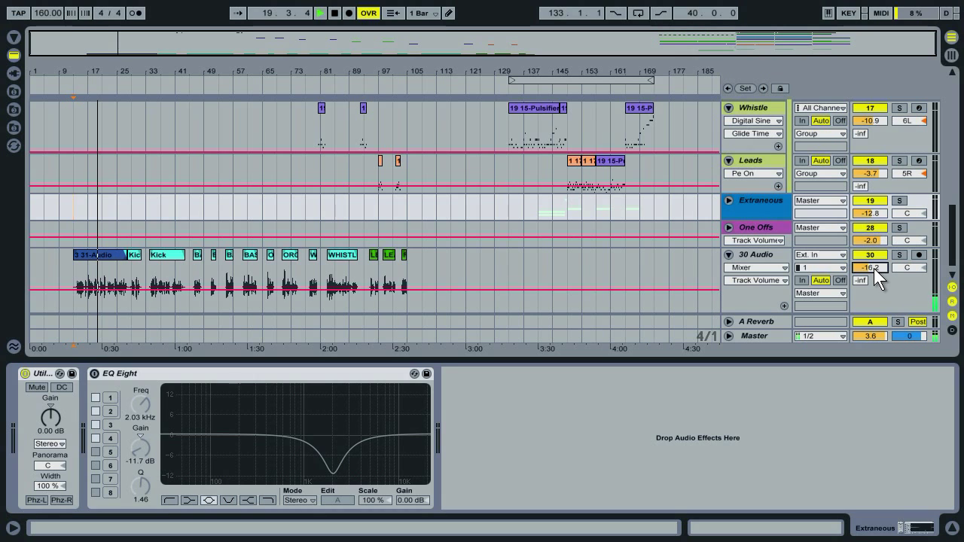
scroll(874, 269, "down", 3)
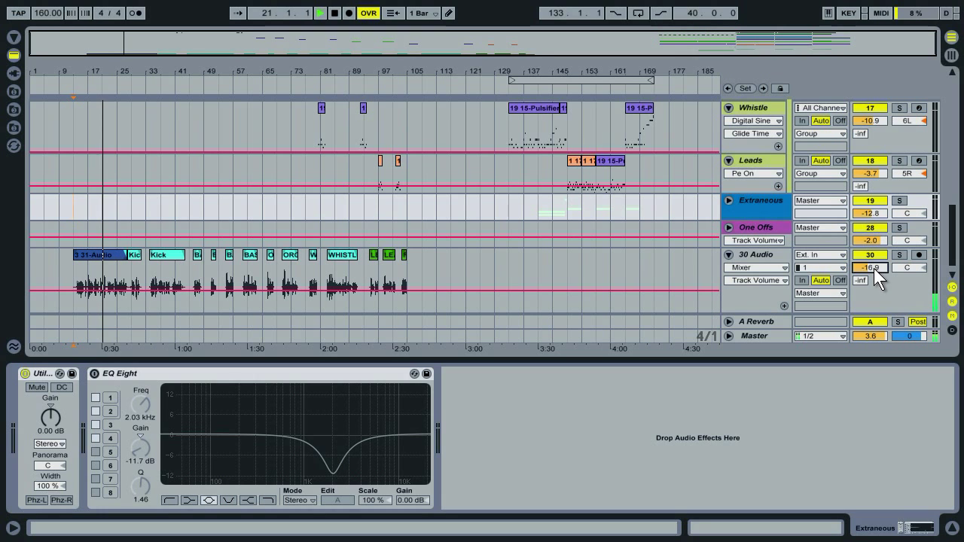
left_click(728, 255)
Step: On the Kick track, set the Digital Sine's volume envelope decay to 1300 ms and turn on its pitch envelope
left_click_drag(956, 226, 954, 94)
left_click(766, 150)
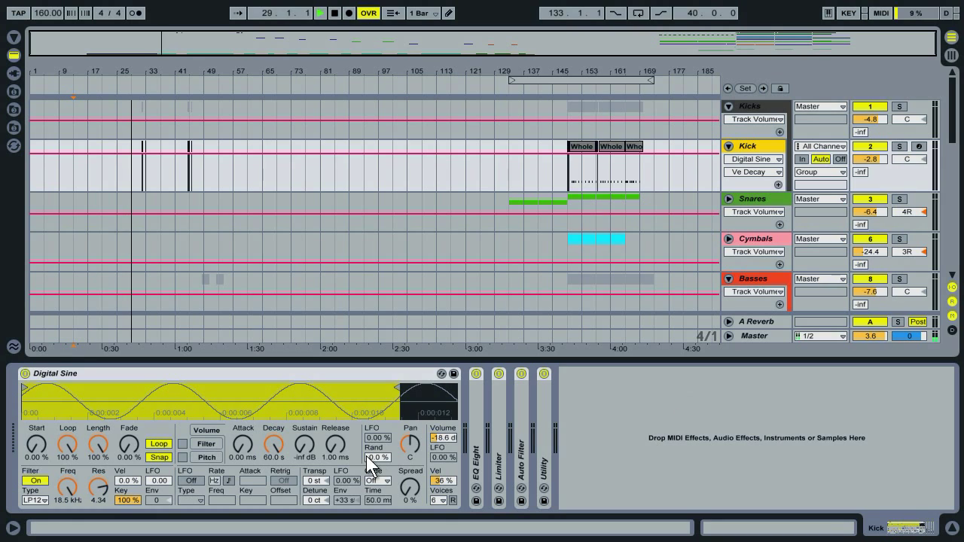
left_click(325, 381)
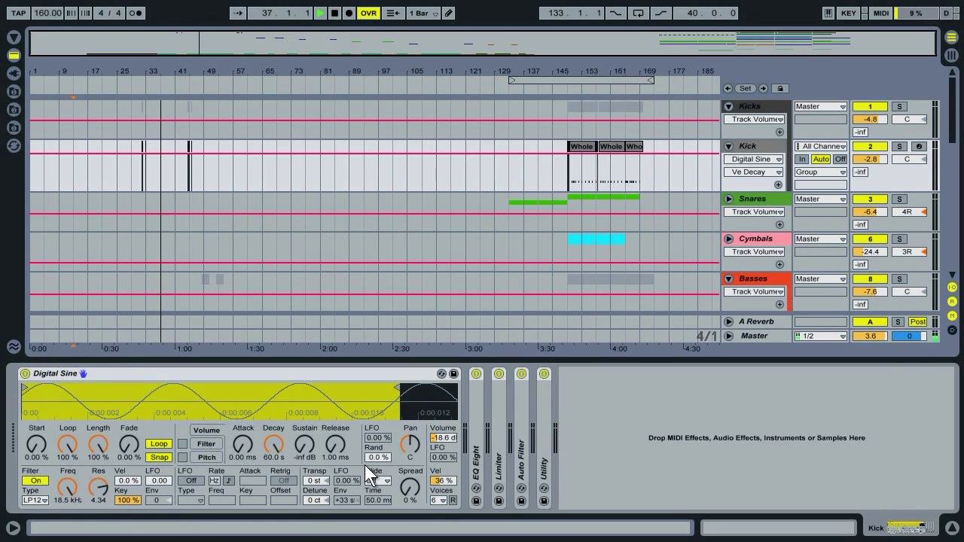
left_click(276, 460)
type("1300")
key("Return")
left_click(206, 459)
left_click(183, 458)
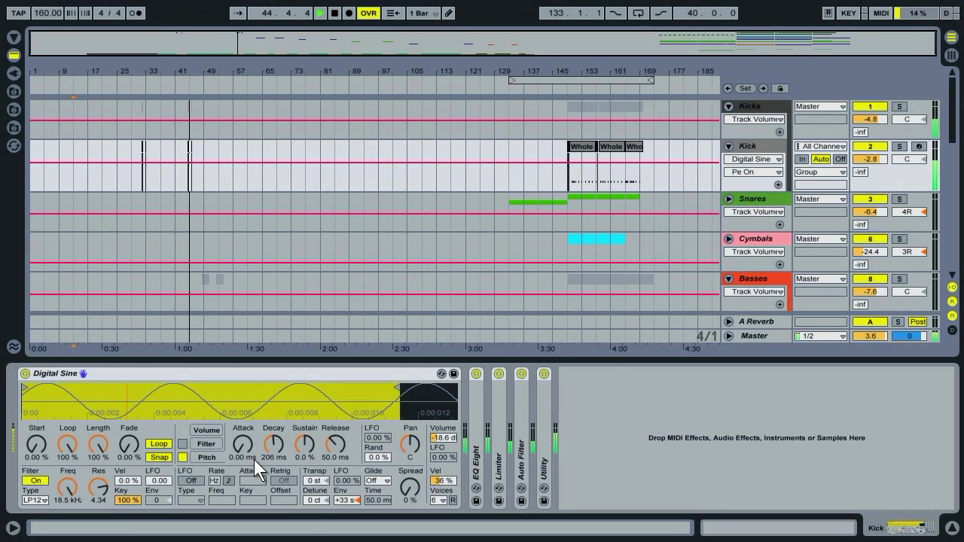
Step: On the Analog Square track in the Basses group, lower the Auto Filter's cutoff frequency to 348 Hz
scroll(951, 151, "down", 3)
left_click(777, 230)
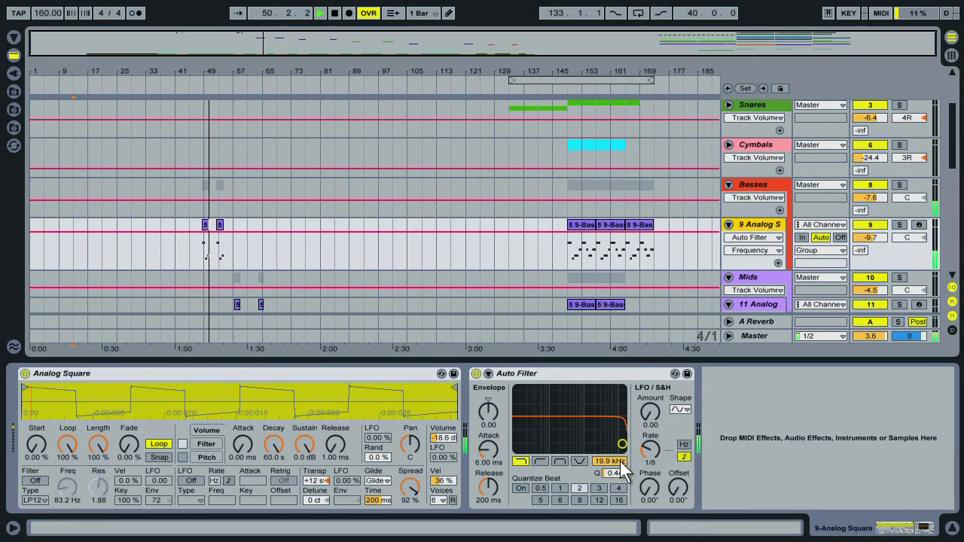
left_click_drag(619, 461, 621, 461)
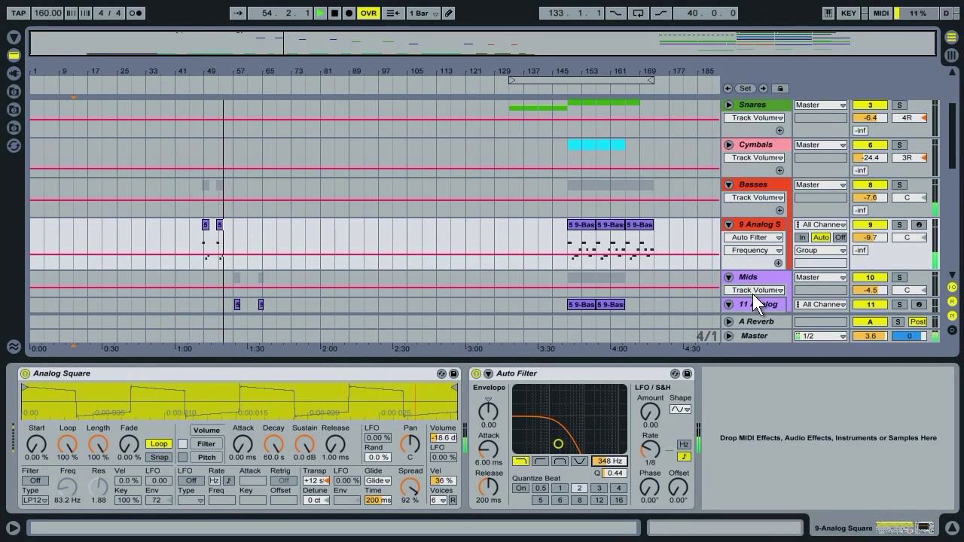
Step: On the Analog Saw track in the Mids group, turn on the filter envelope and the filter
scroll(954, 158, "down", 3)
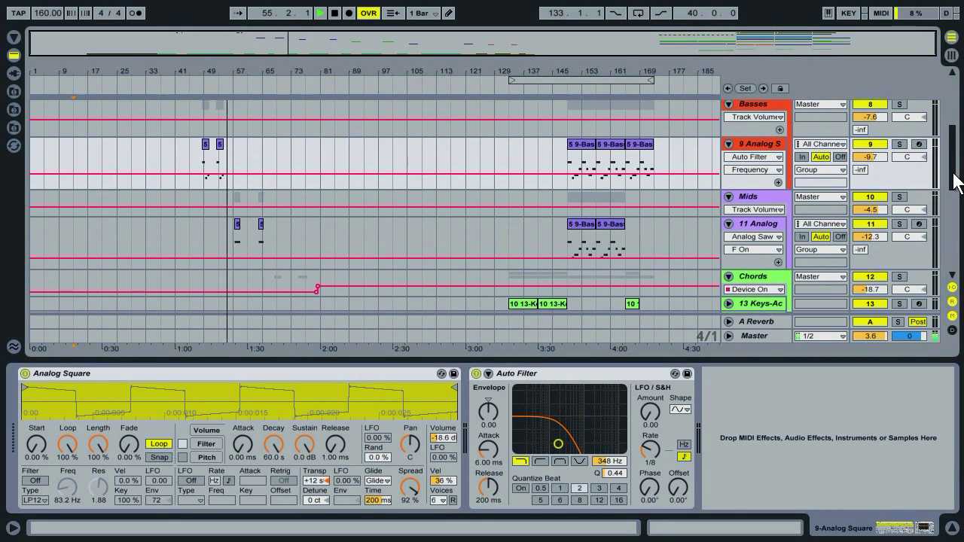
left_click(765, 227)
left_click(369, 378)
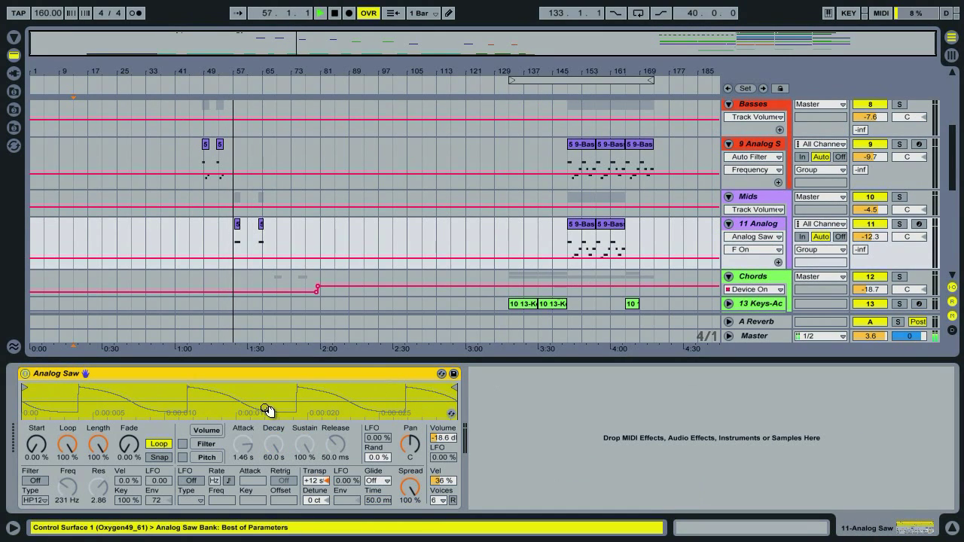
left_click(183, 446)
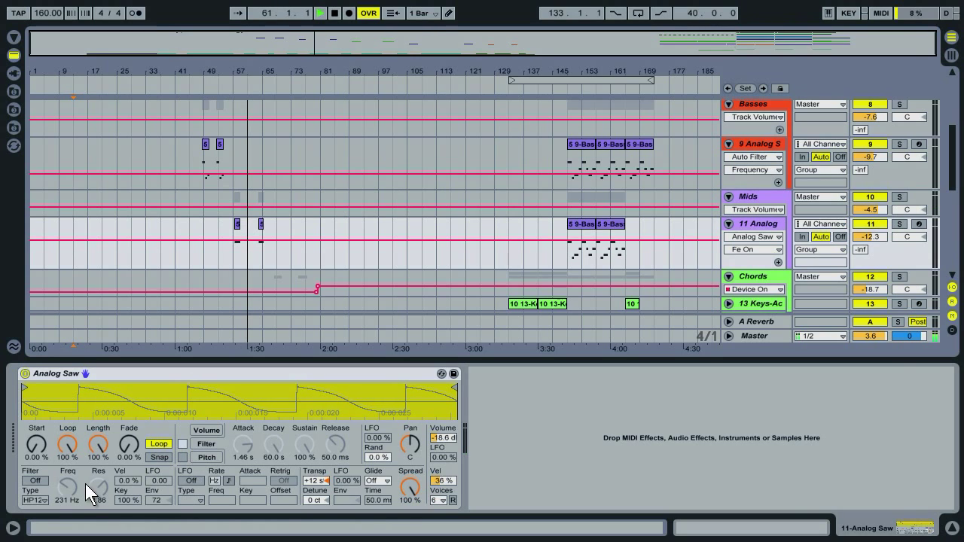
left_click(38, 480)
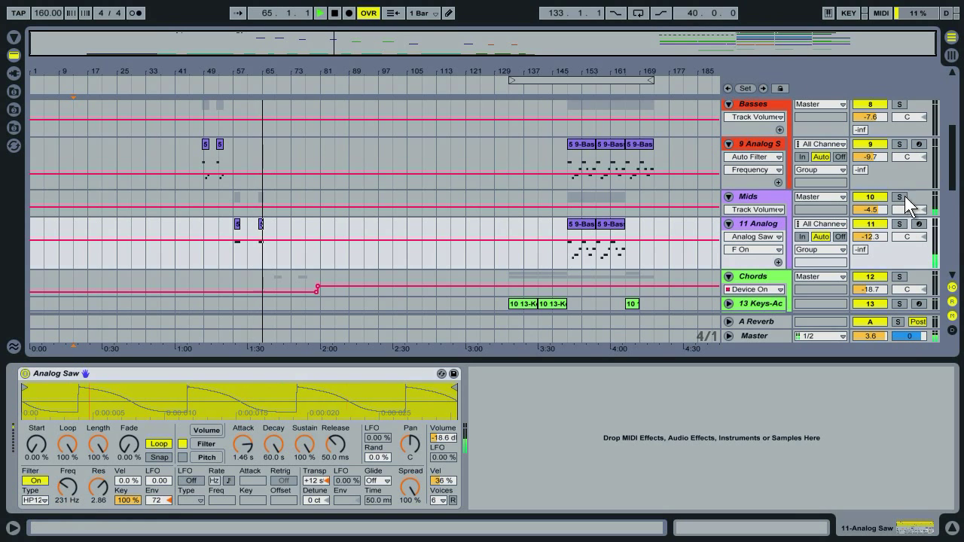
Step: On the Analog Square track in the Chords group, switch on both Auto Filter devices
left_click_drag(953, 172, 954, 204)
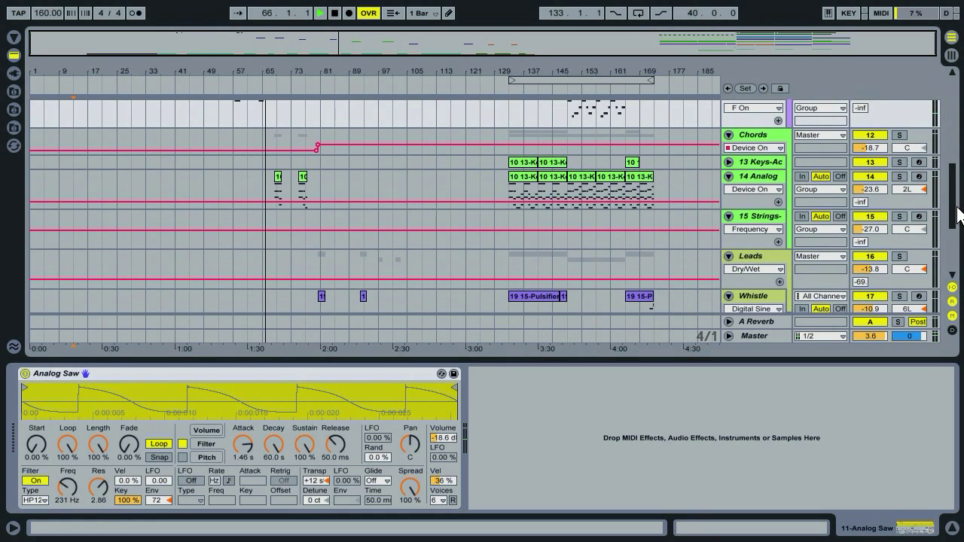
left_click(760, 181)
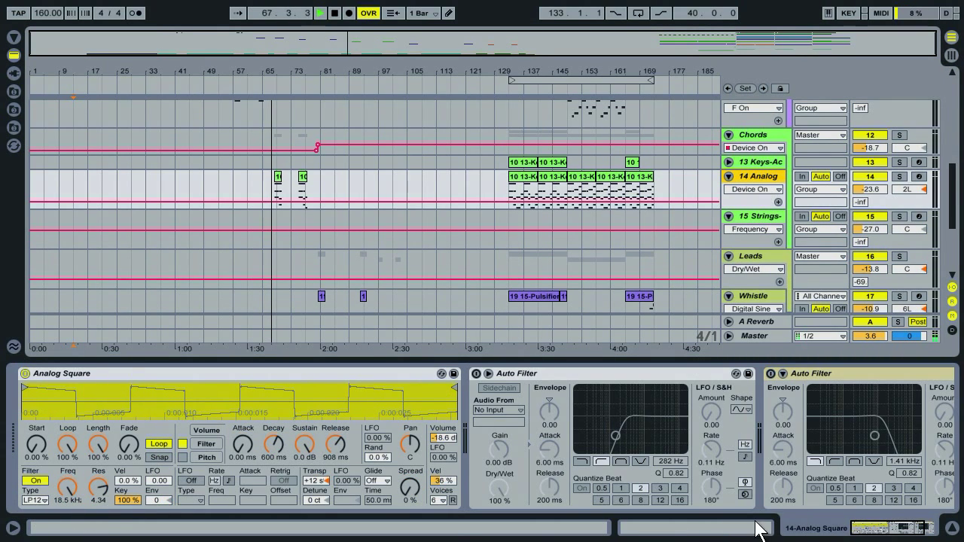
left_click(418, 373)
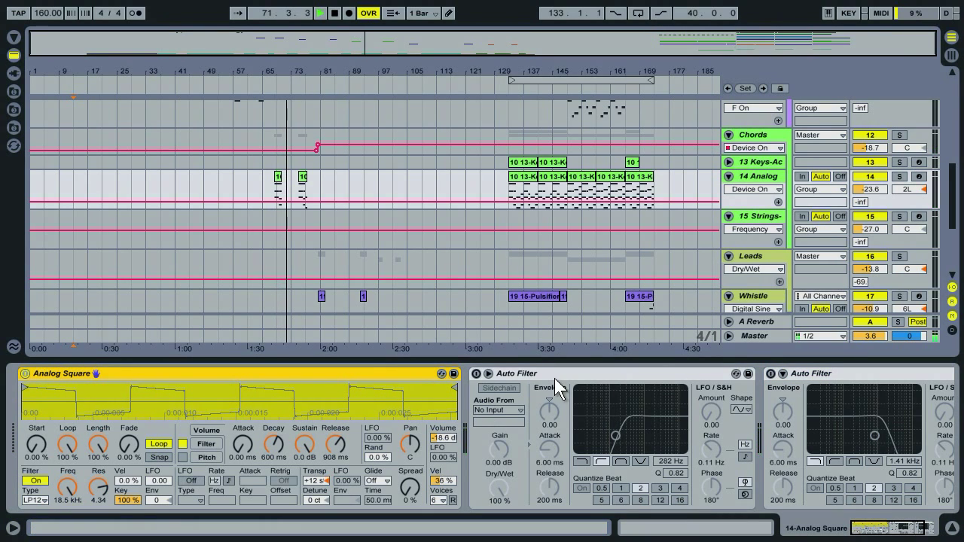
left_click(478, 373)
left_click(770, 374)
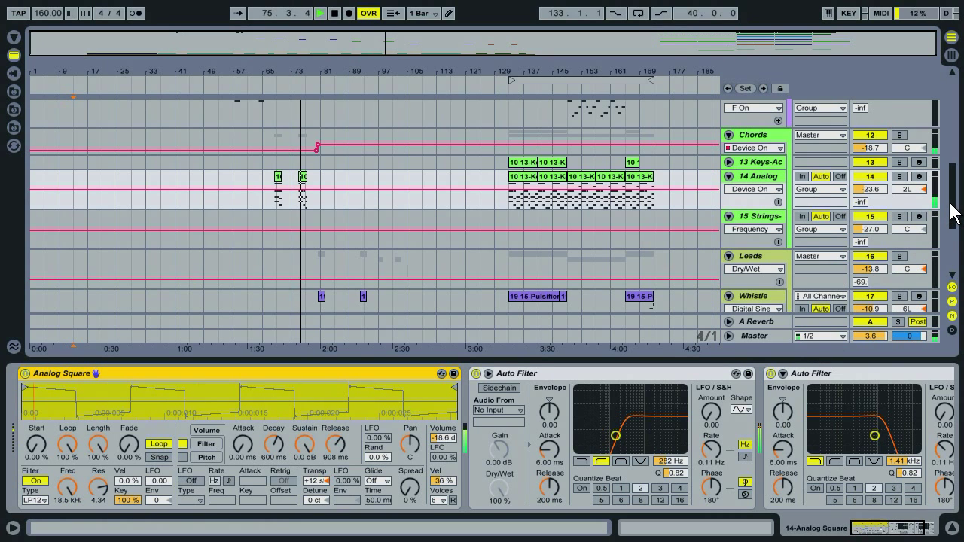
Step: On the Whistle track, set the Digital Sine's volume envelope attack to 35 ms
left_click_drag(952, 207, 957, 249)
left_click(765, 189)
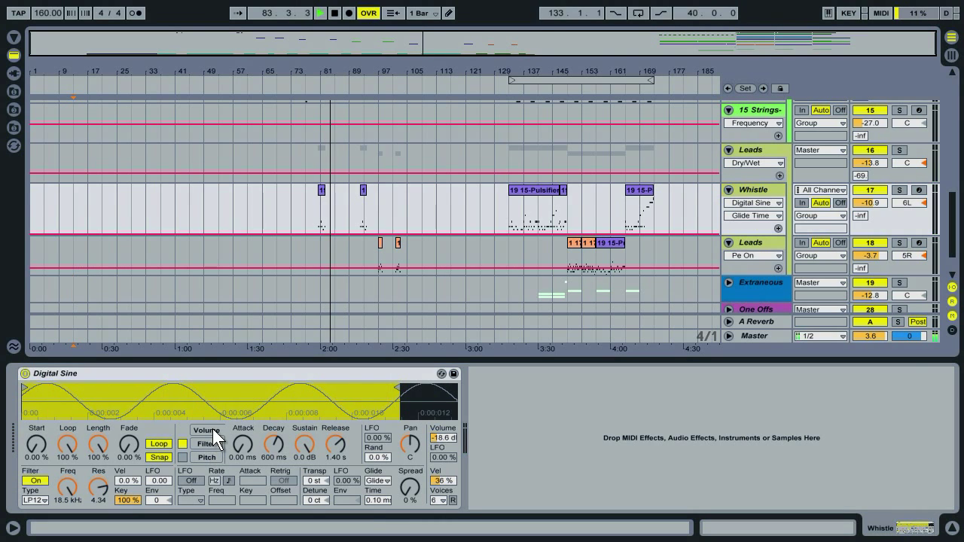
left_click(245, 458)
type("35")
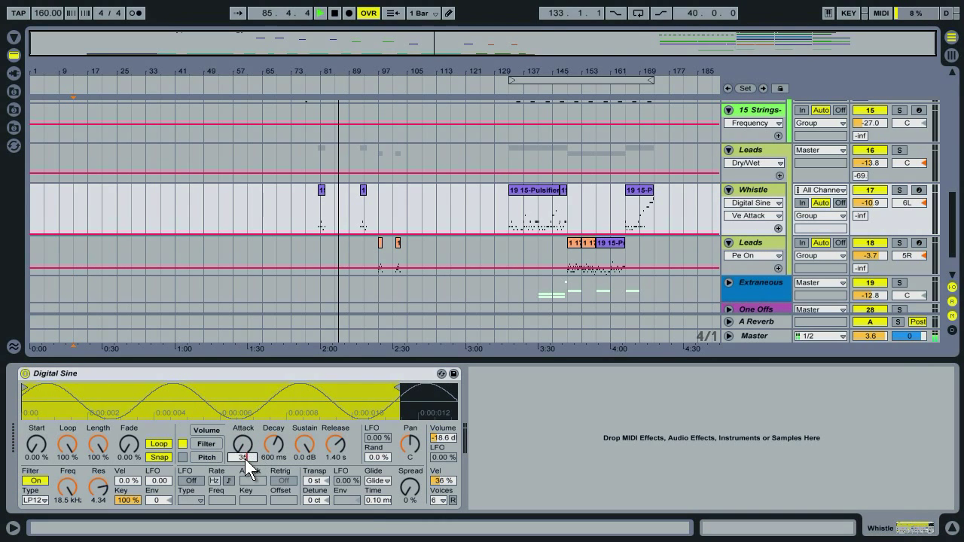
key("Return")
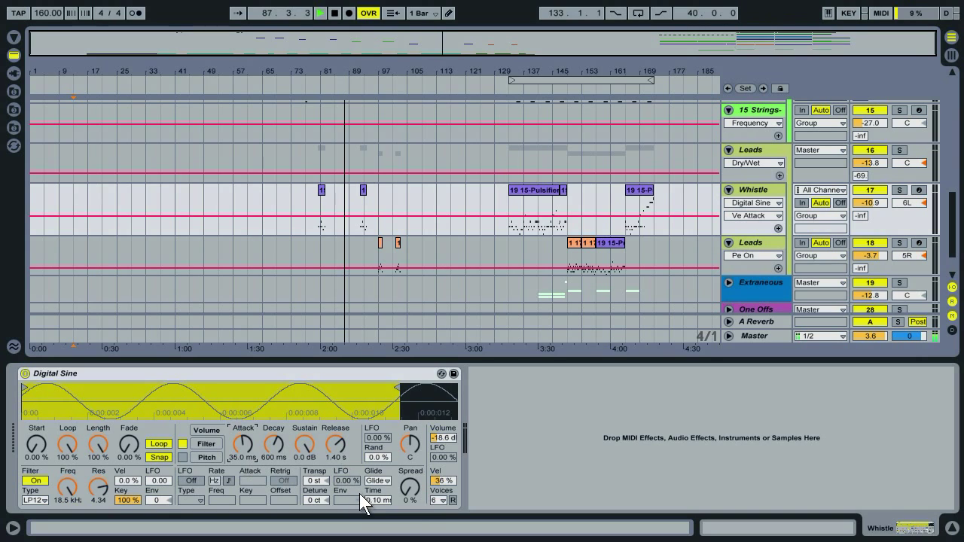
Step: Set the Whistle track's Digital Sine glide time to 80 ms
left_click(384, 502)
type("80")
key("Return")
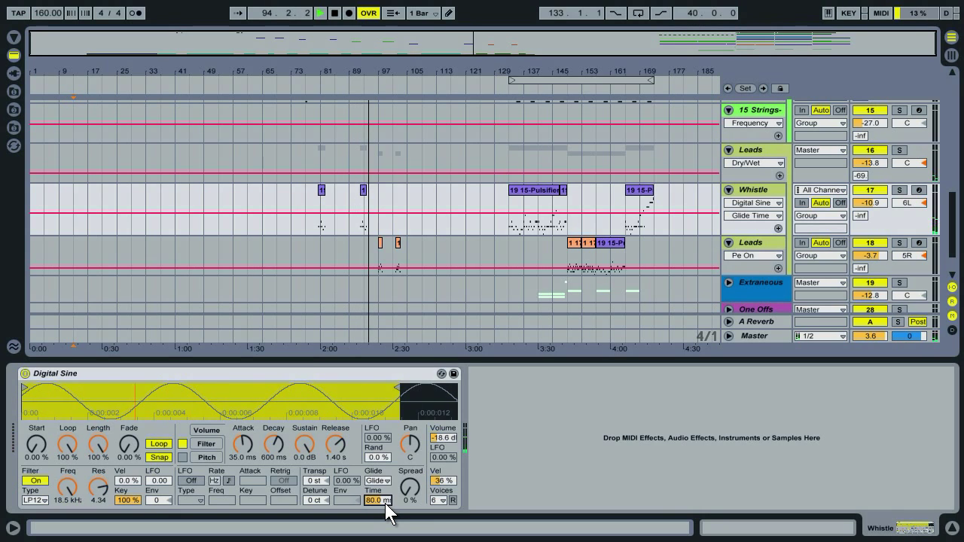
Step: On the Leads track 18, turn on the filter and the pitch envelope of the Strings-Weeping Strings-4 instrument
left_click(759, 249)
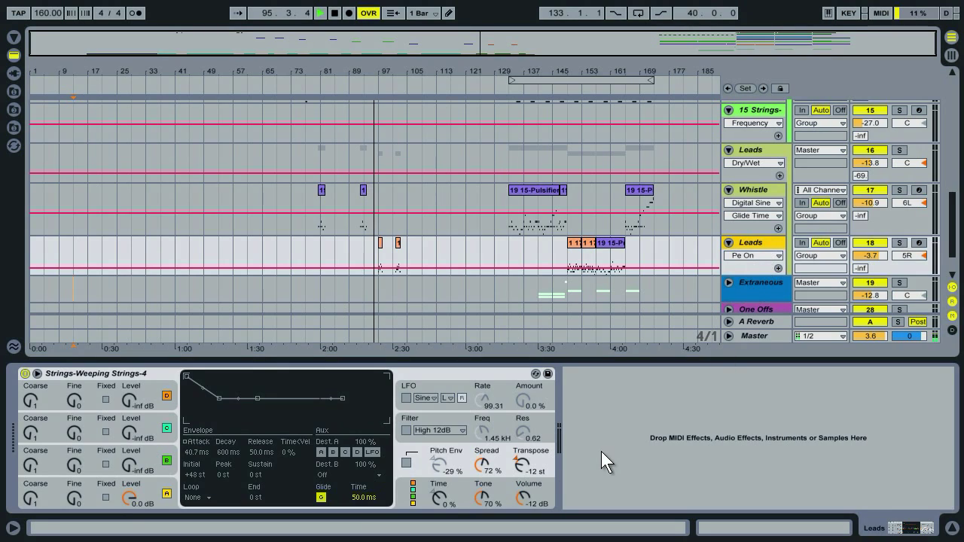
left_click(406, 430)
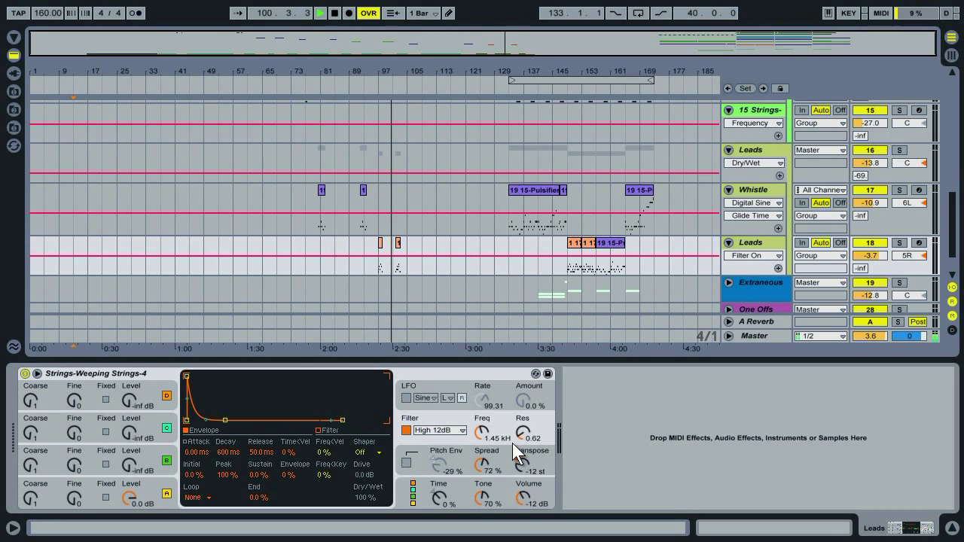
left_click(407, 463)
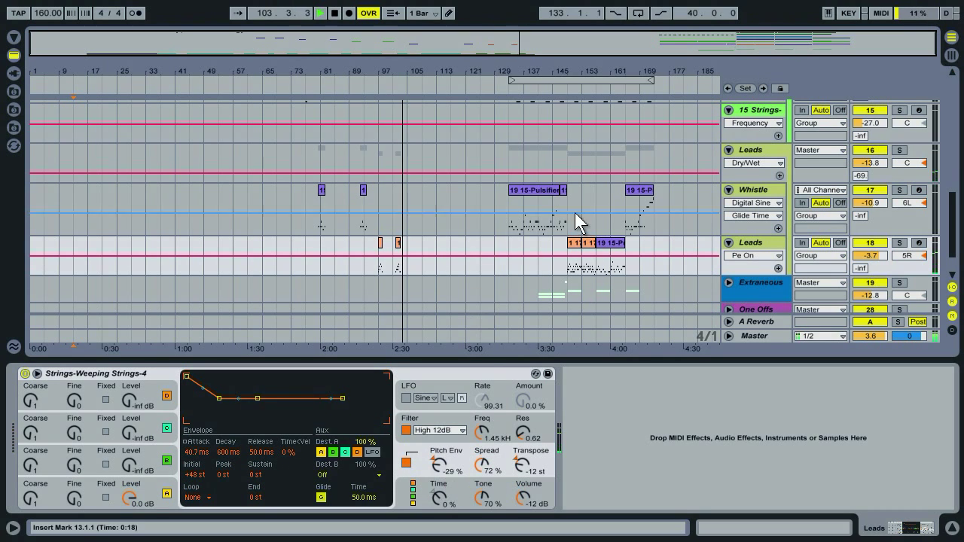
Step: Play the full arrangement from bar 133
scroll(876, 218, "down", 3)
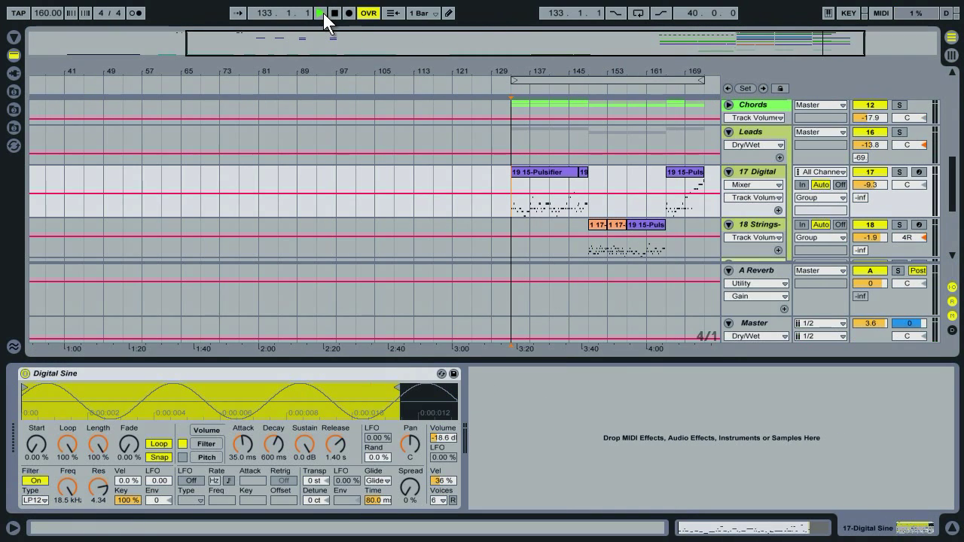
left_click(322, 13)
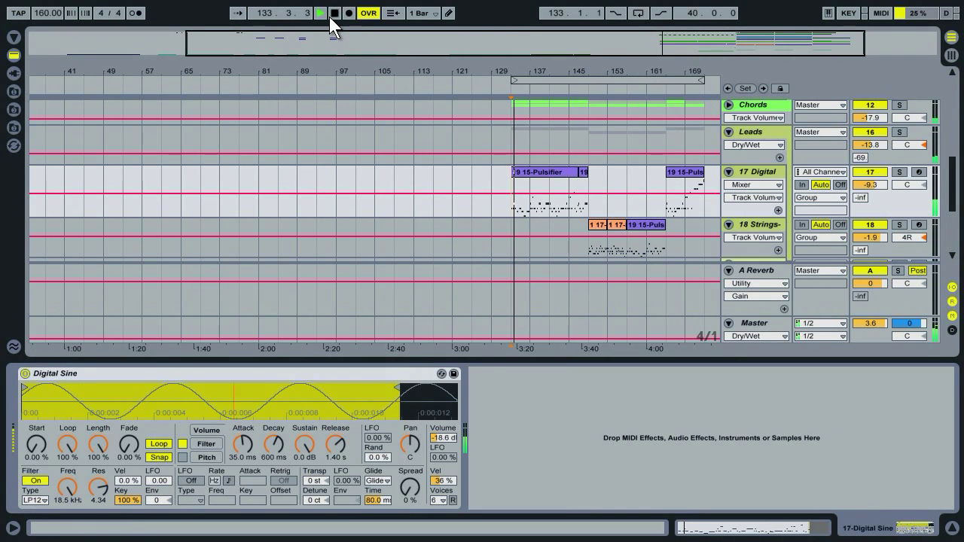